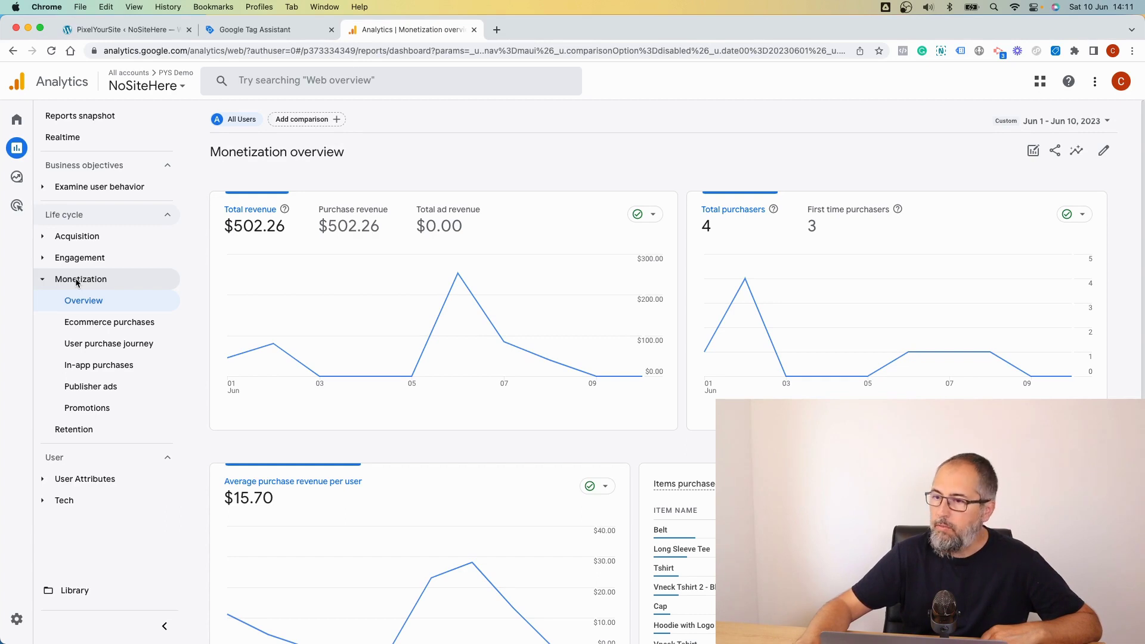
Step: Open the Analytics Library and browse the Business objectives, Life cycle and User collections and reports
left_click(94, 592)
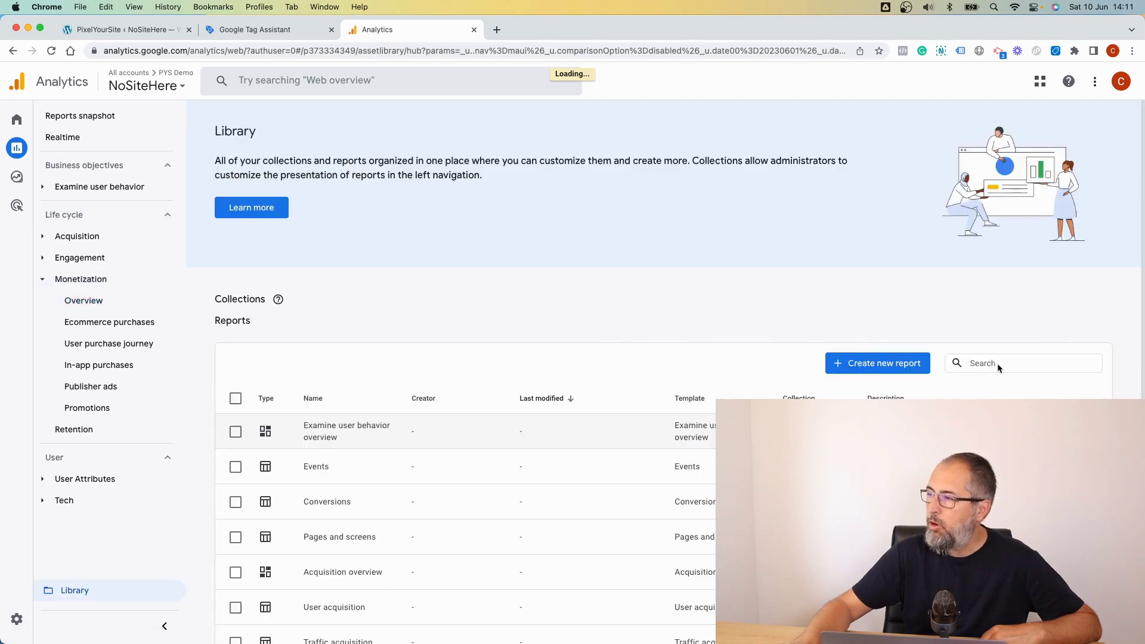
scroll(947, 357, "down", 3)
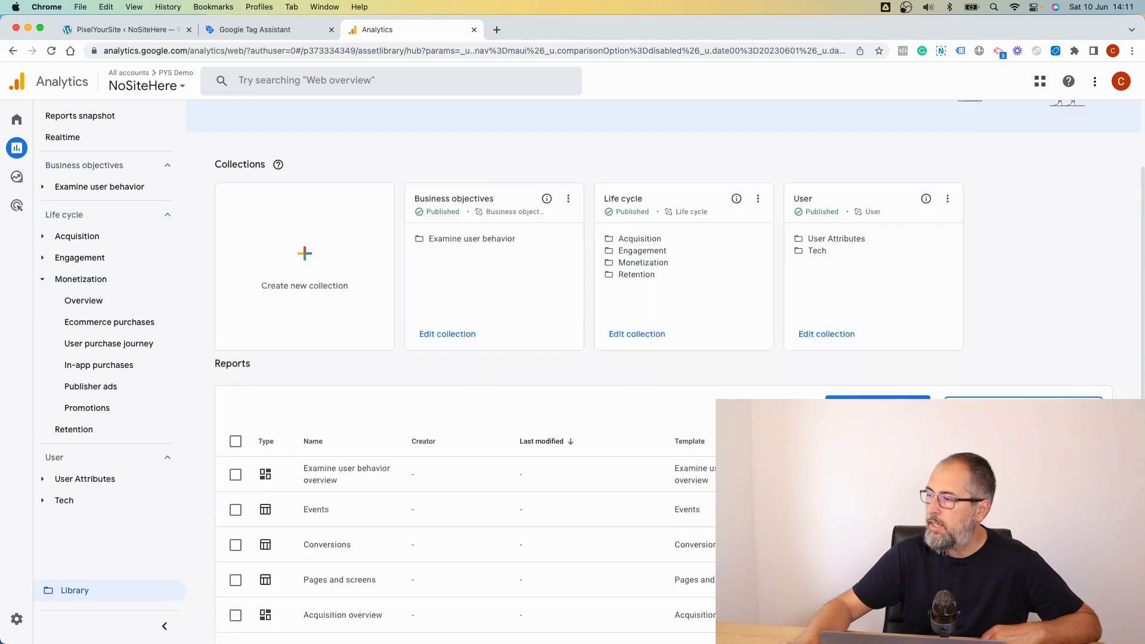
scroll(312, 400, "down", 2)
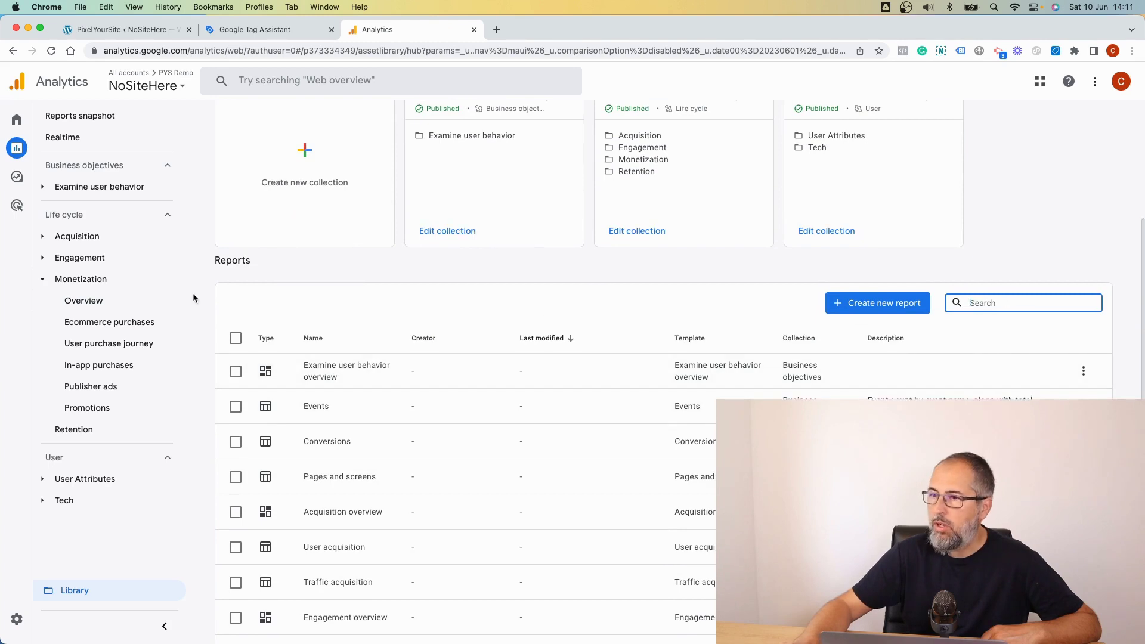
scroll(192, 292, "up", 5)
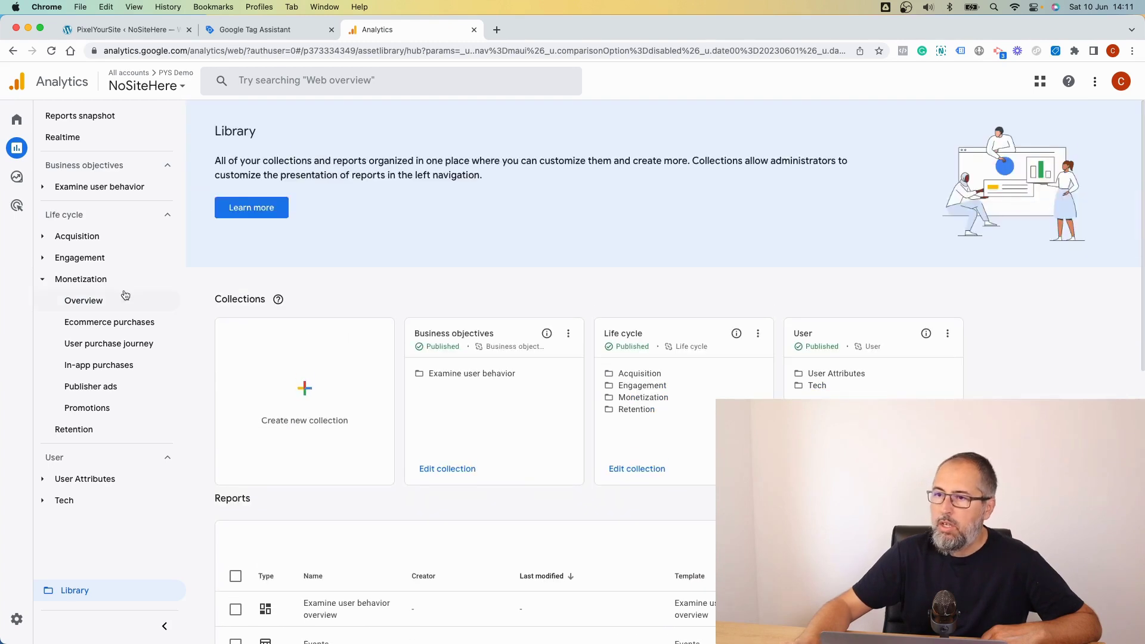
Step: From the Monetization overview, open the full Item lists report by item list name for Jun 1–10, 2023
left_click(67, 304)
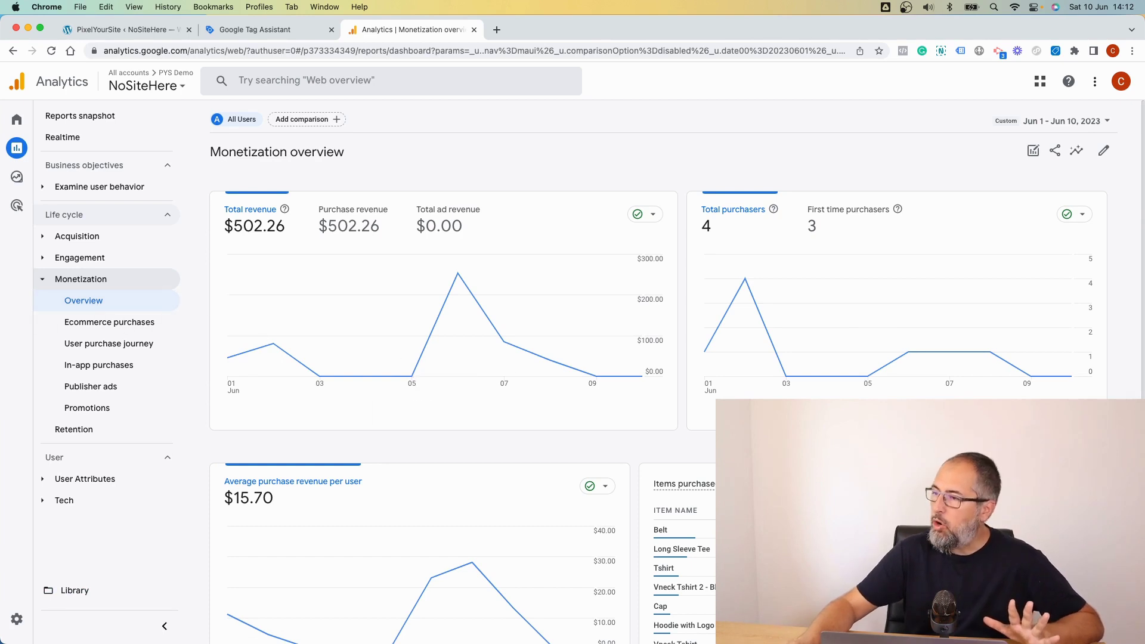
scroll(978, 358, "down", 4)
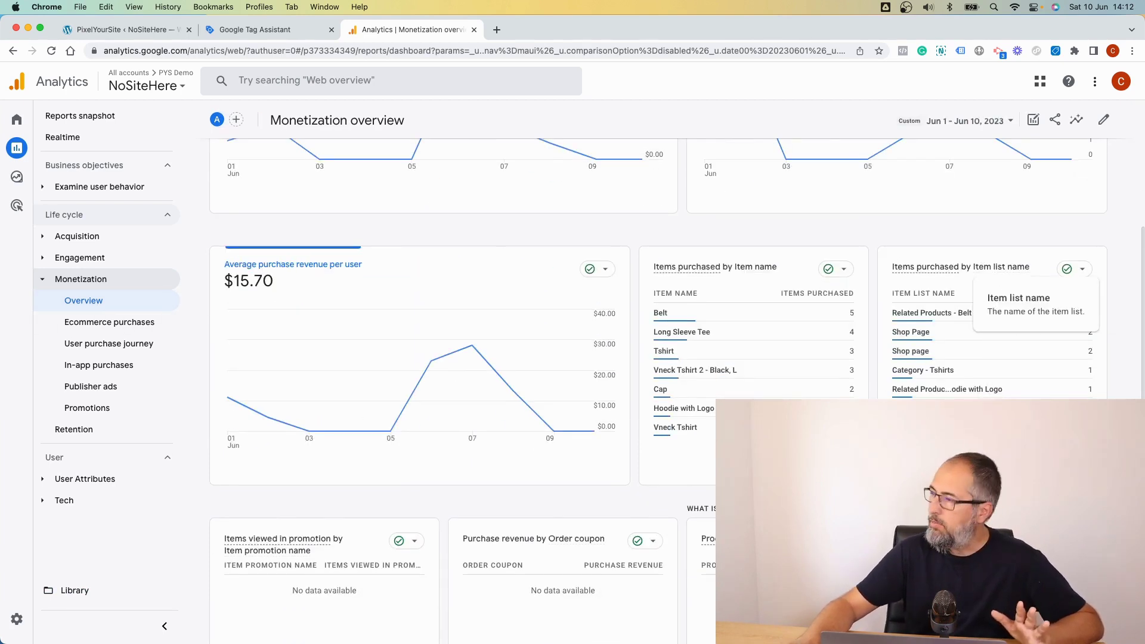
left_click(1056, 468)
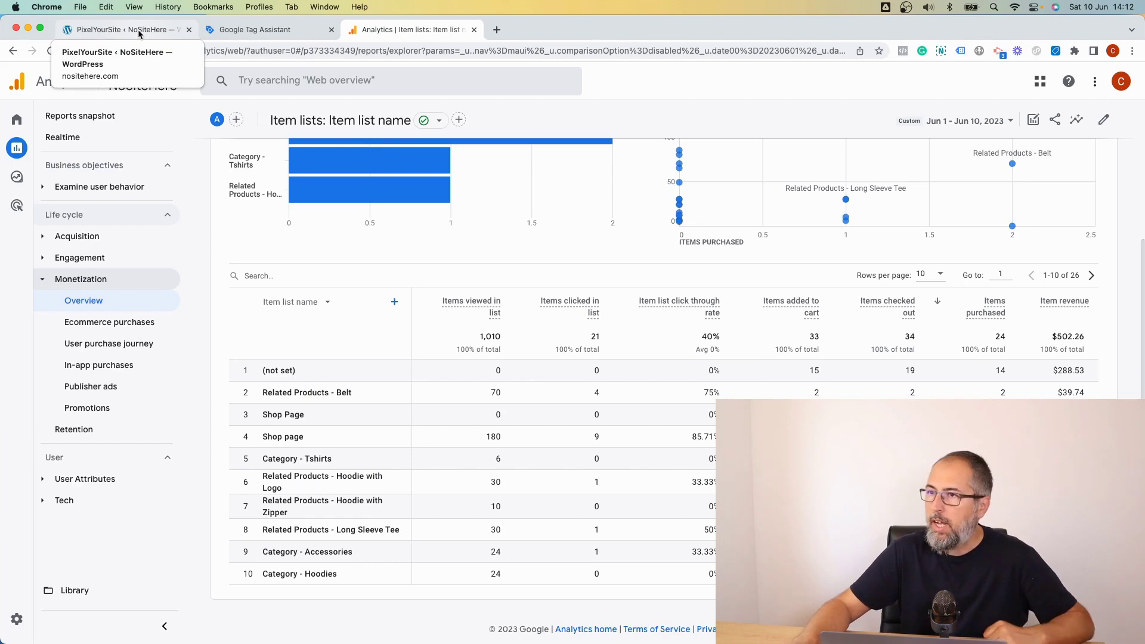
Step: In PixelYourSite's WooCommerce tab, expand Track product list performance on Google Analytics under Recommended events
left_click(137, 30)
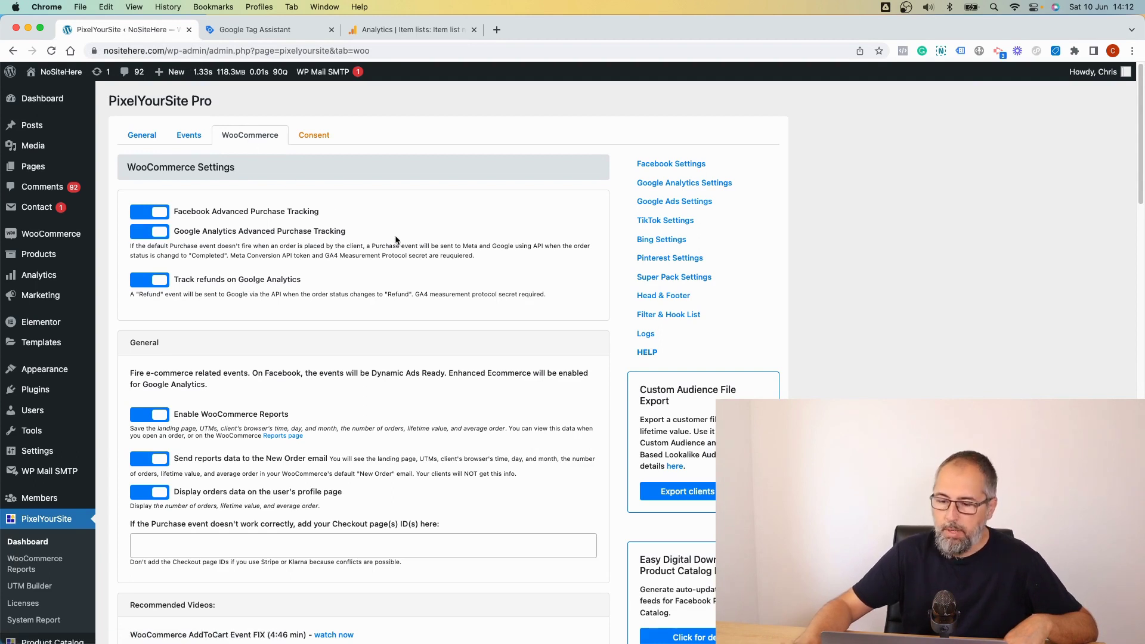
scroll(395, 239, "down", 20)
scroll(394, 239, "down", 2)
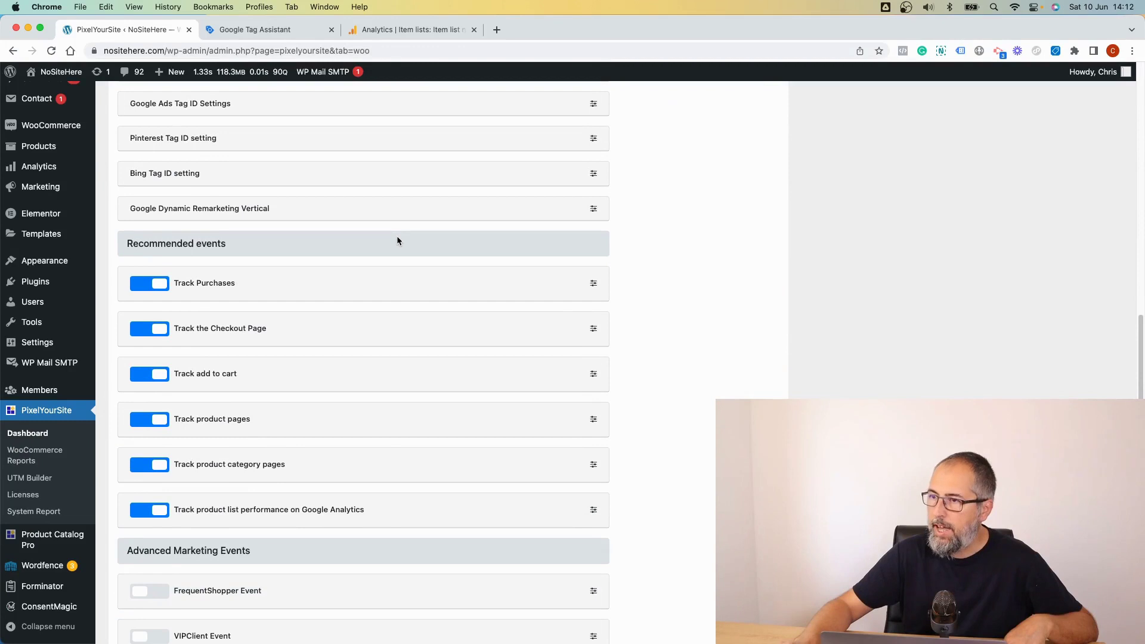
scroll(396, 237, "down", 3)
left_click(593, 417)
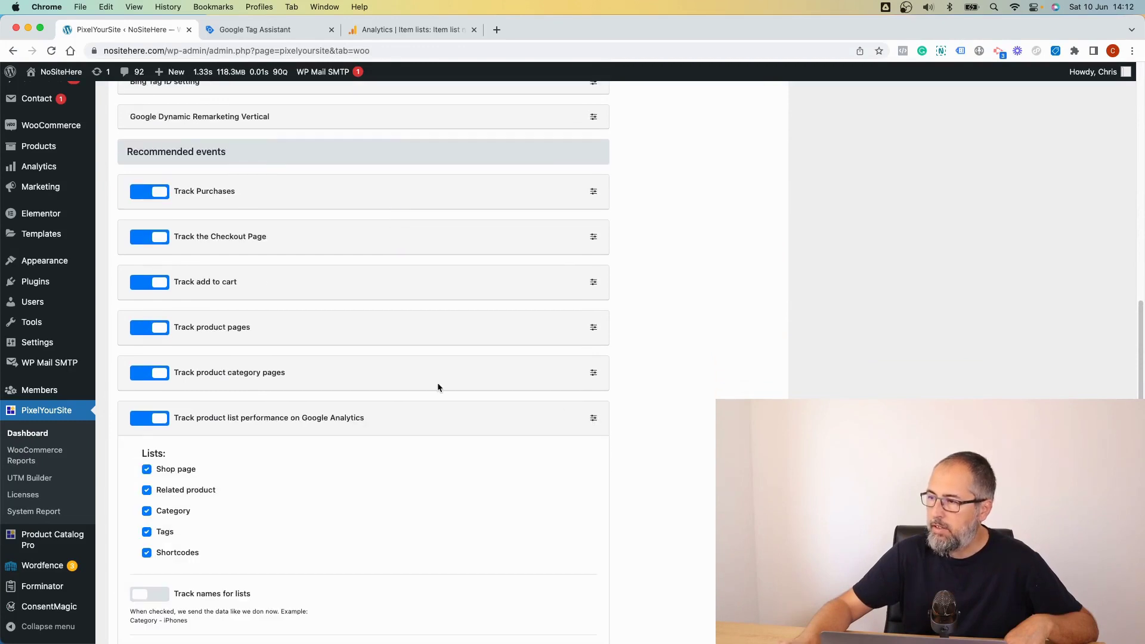
scroll(437, 388, "down", 5)
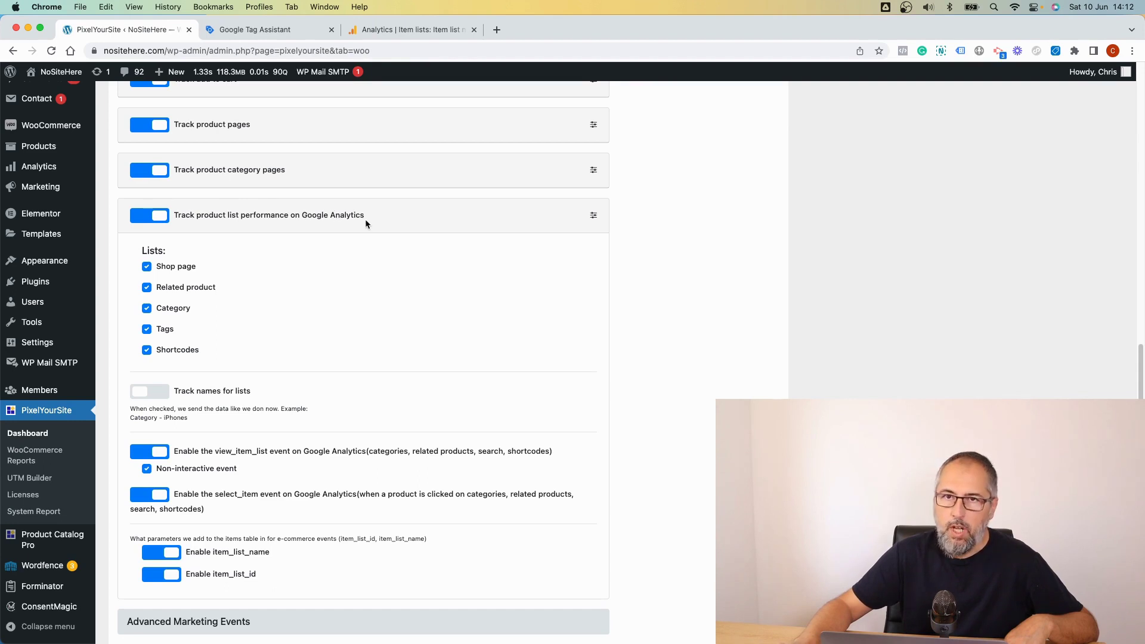
scroll(387, 302, "down", 2)
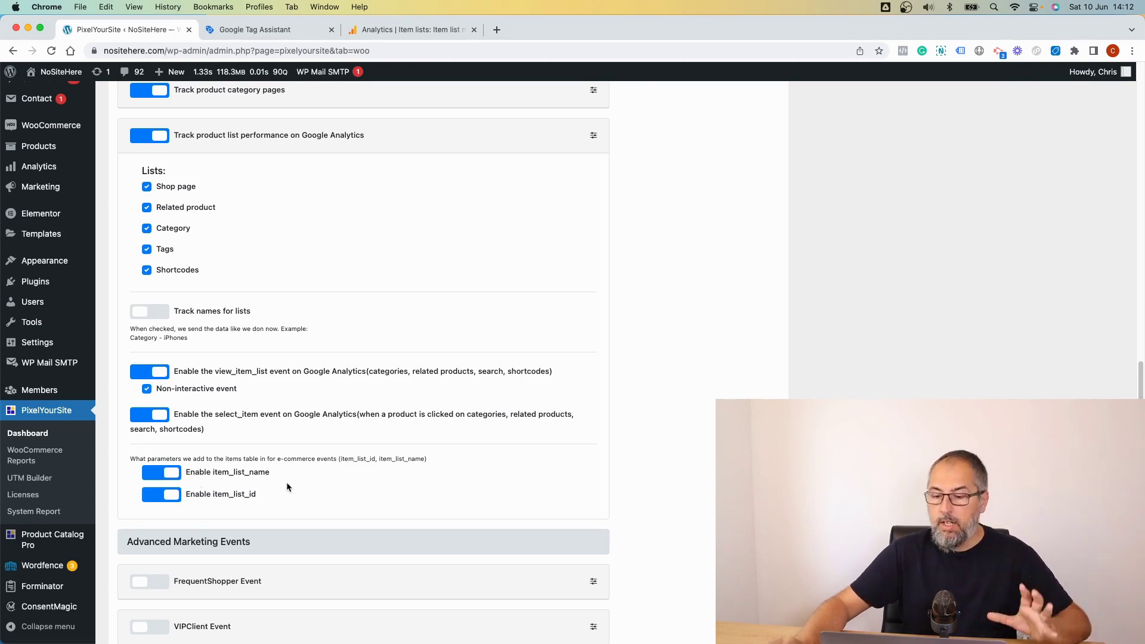
Step: Reconnect Tag Assistant debugging to nositehere.com, opening the Belt product page
left_click(261, 31)
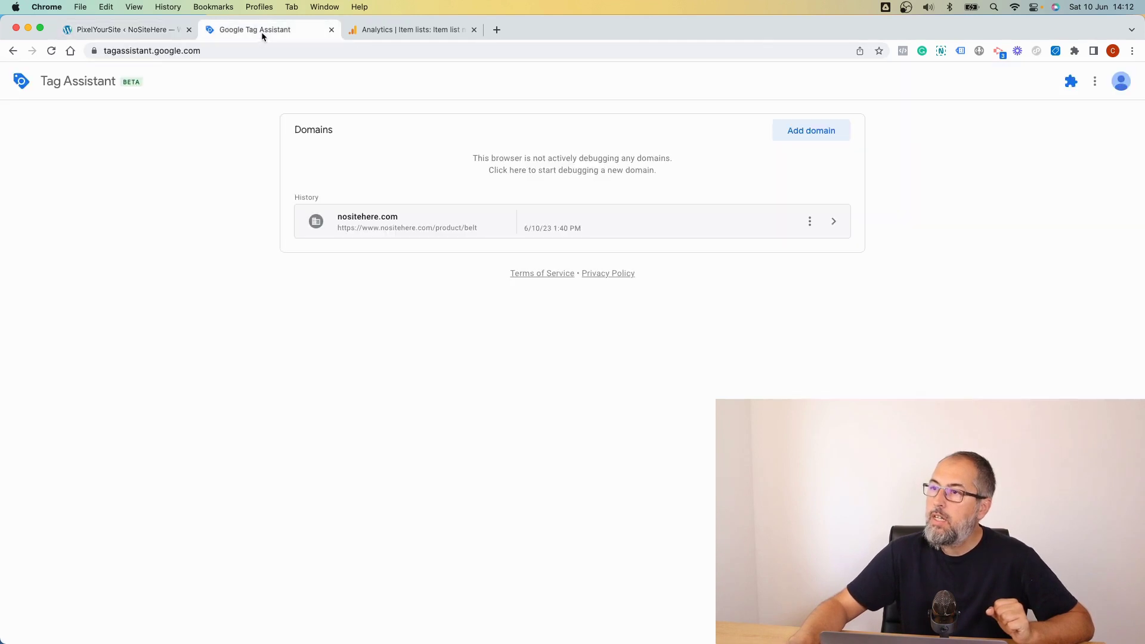
left_click(833, 225)
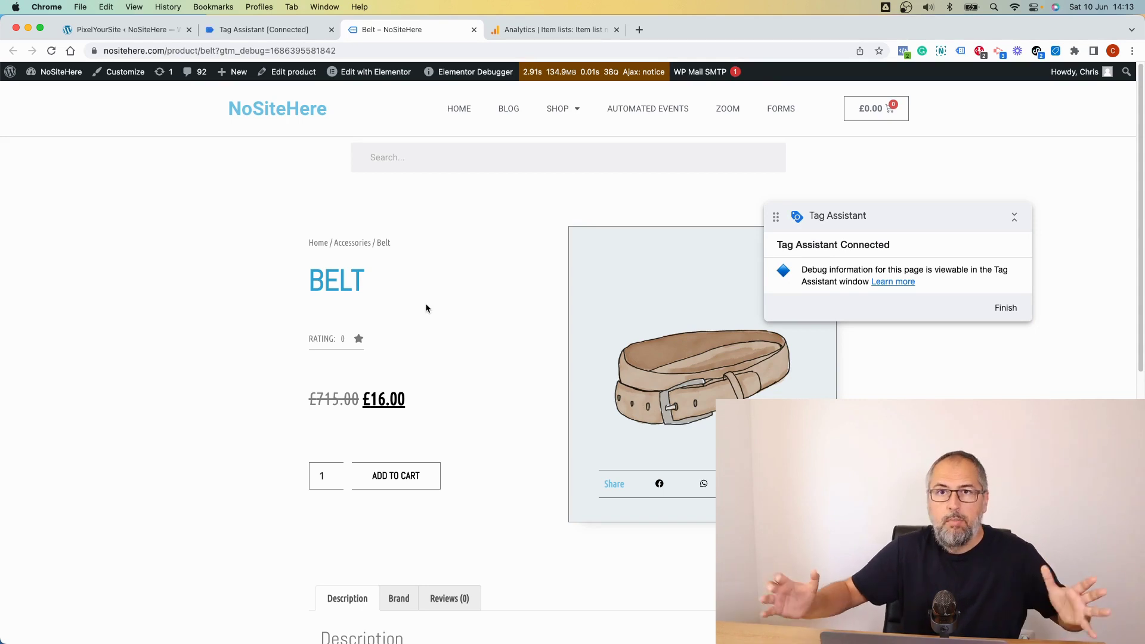
Step: Open the Tshirt product from the Belt page's Related Products and return to Tag Assistant
scroll(425, 304, "down", 10)
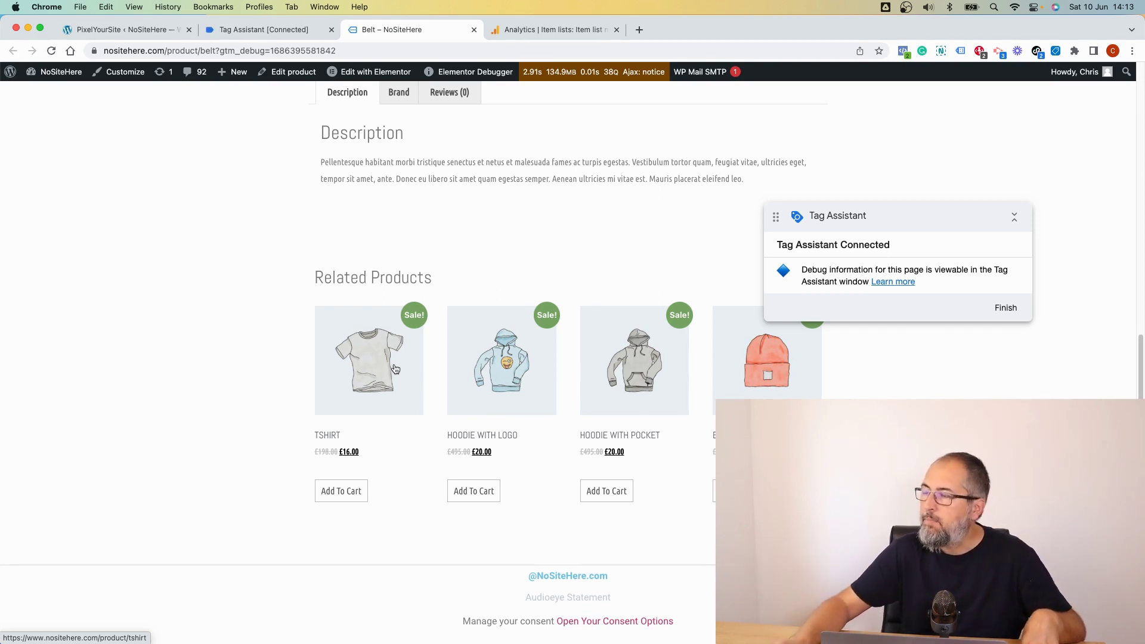
left_click(395, 369)
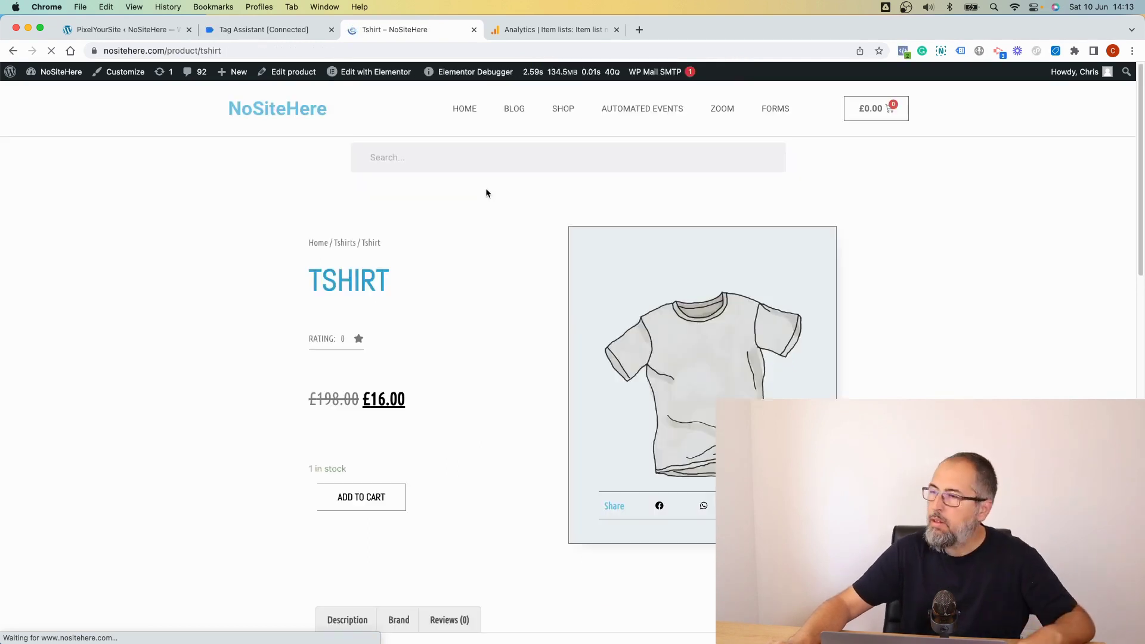
left_click(258, 30)
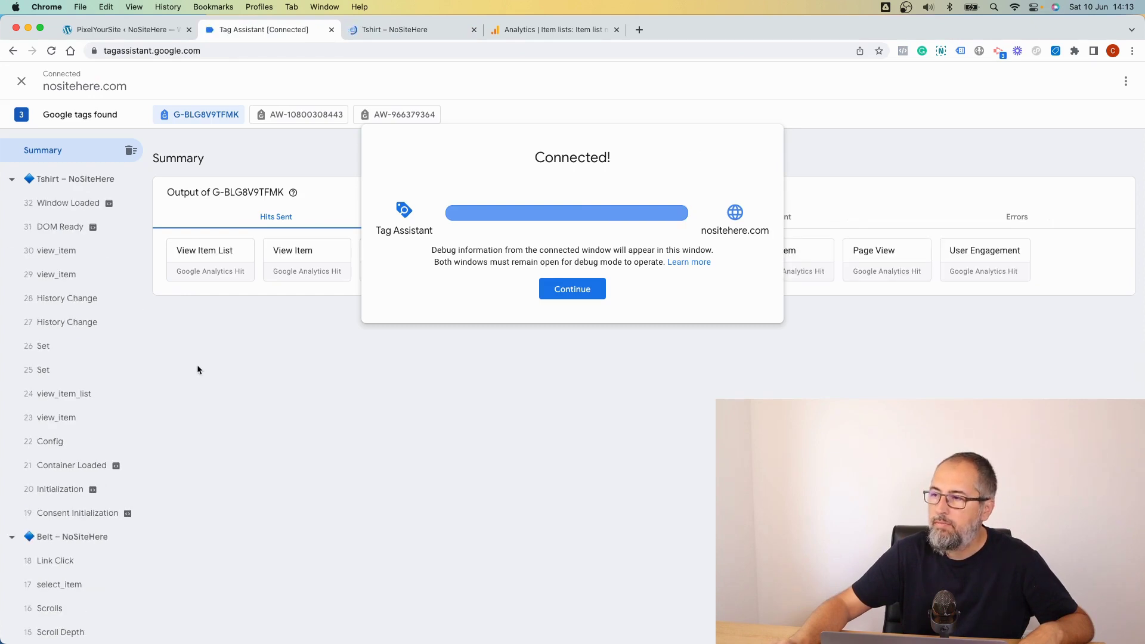
Step: Inspect the Tshirt view_item event parameters showing item_list_name 'Related Products', then return to PixelYourSite
left_click(560, 291)
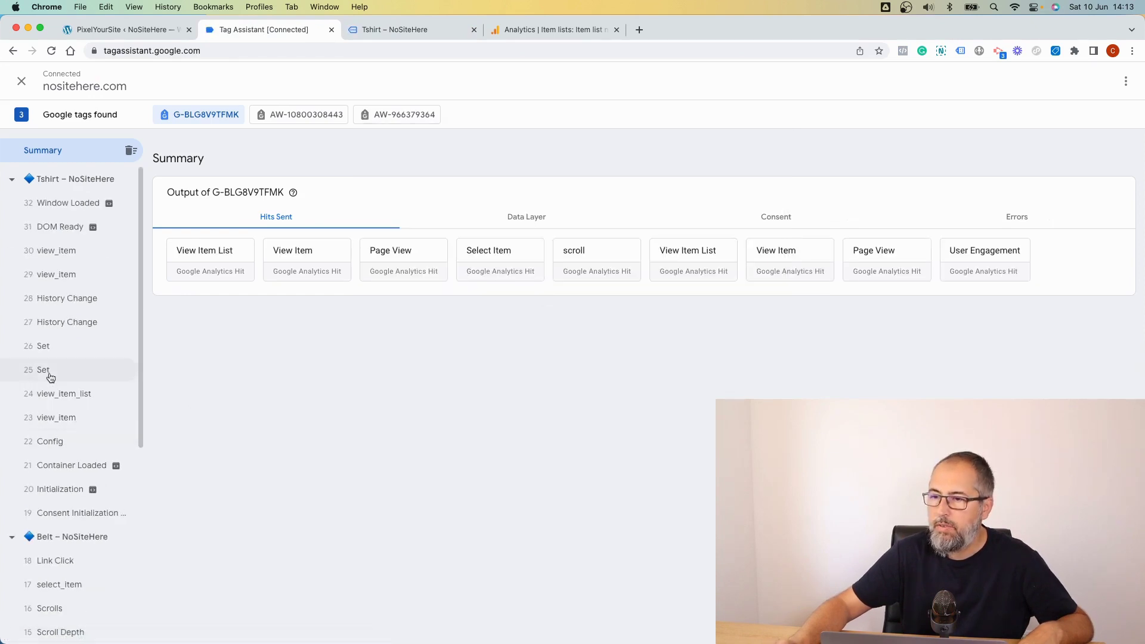
left_click(56, 417)
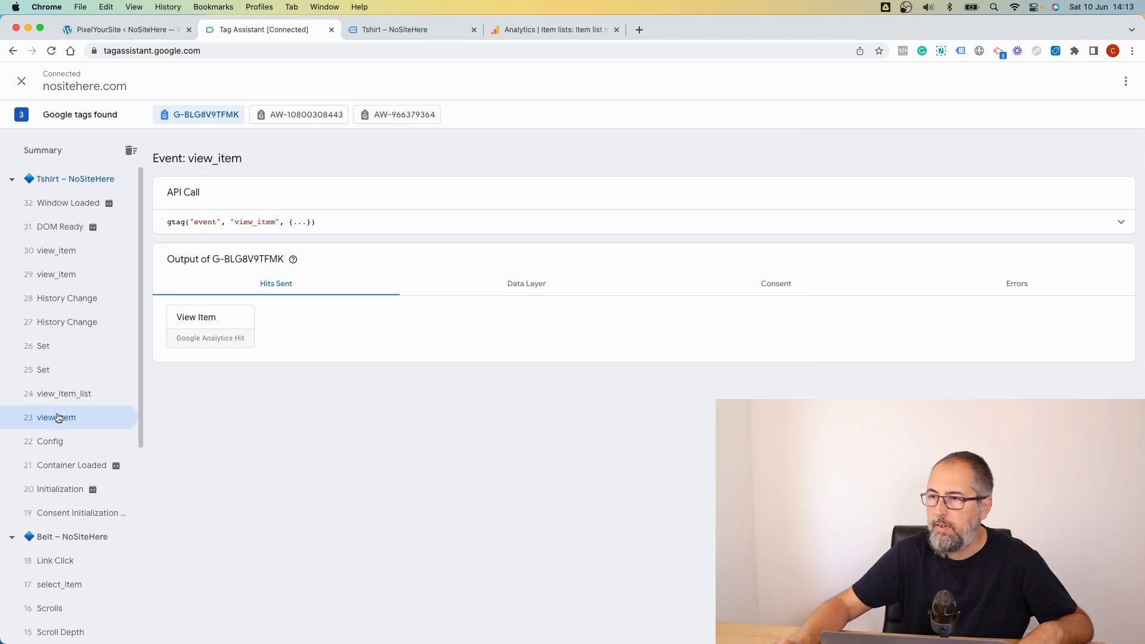
left_click(1122, 225)
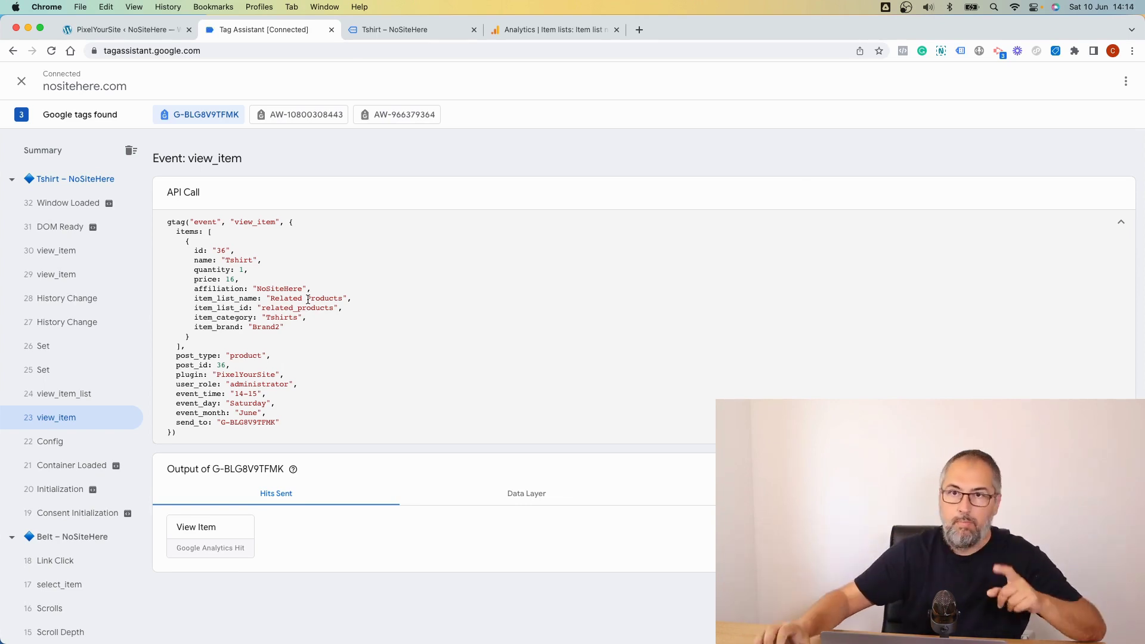
left_click(143, 27)
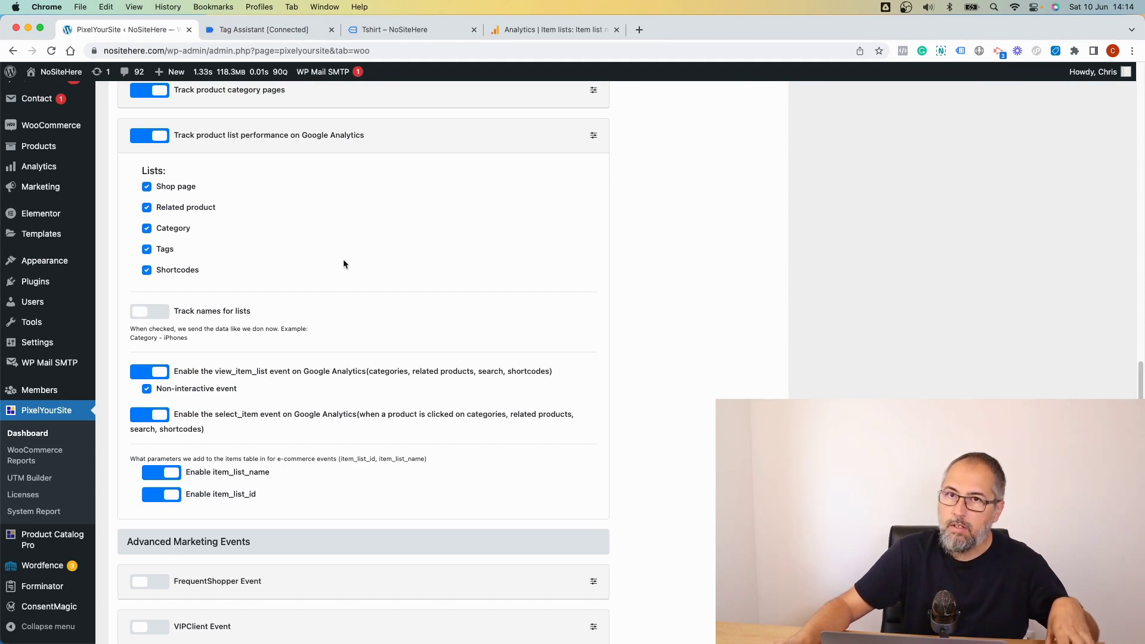
Step: Enable tracking names for lists and save the WooCommerce settings
left_click(156, 319)
scroll(326, 339, "down", 12)
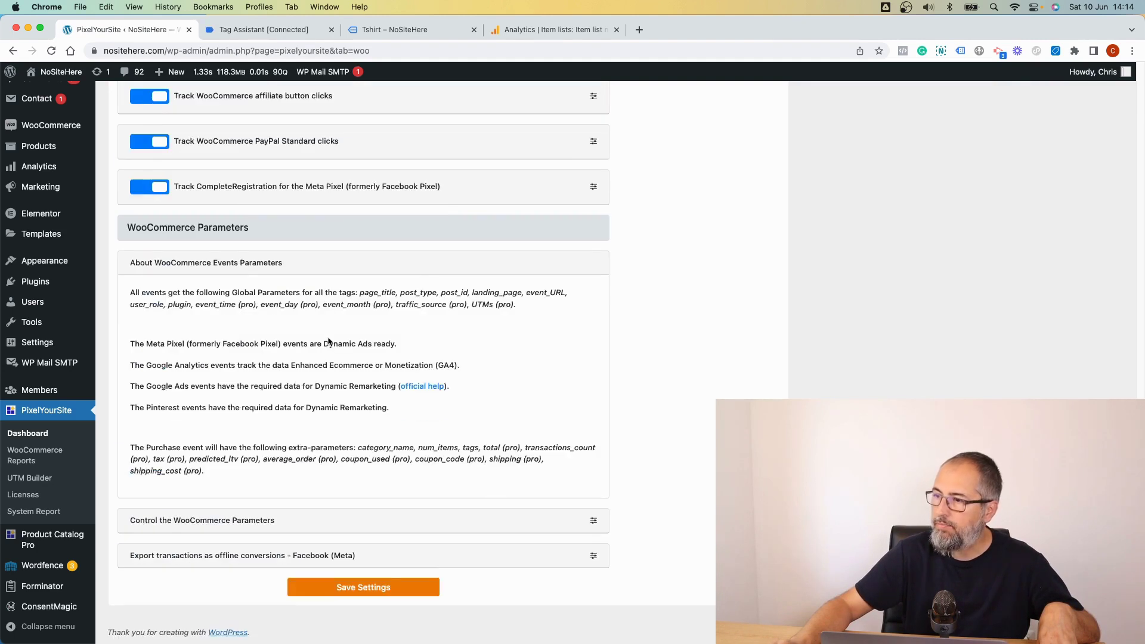
left_click(368, 583)
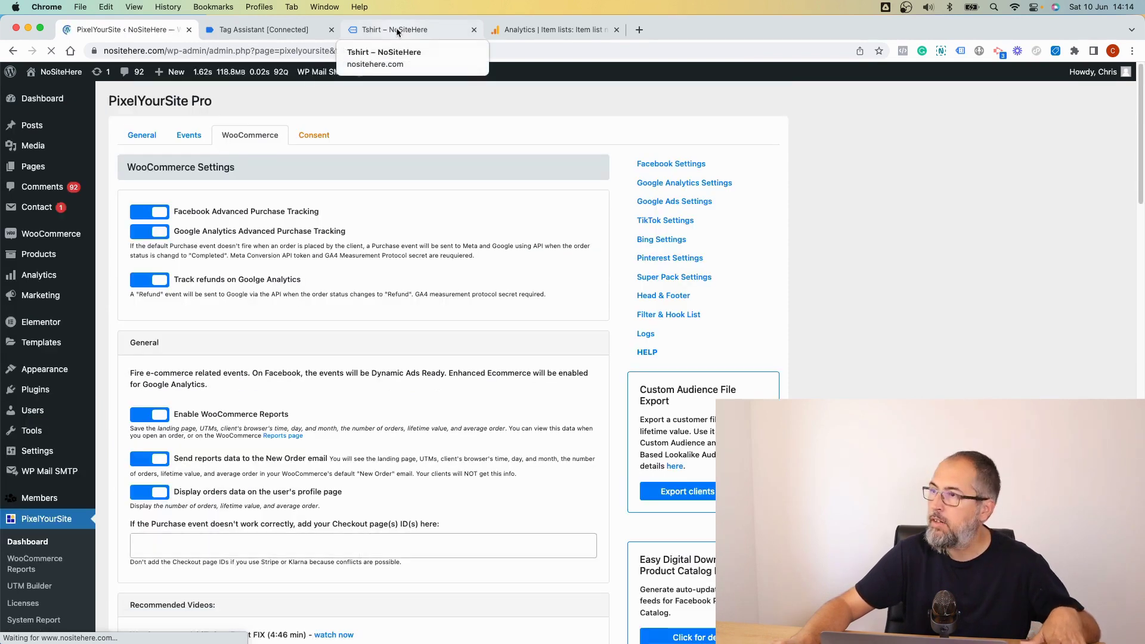
Step: Reload the Tshirt page, open Vneck Tshirt 2 from Related Products, and check Tag Assistant's events
left_click(396, 29)
left_click(51, 51)
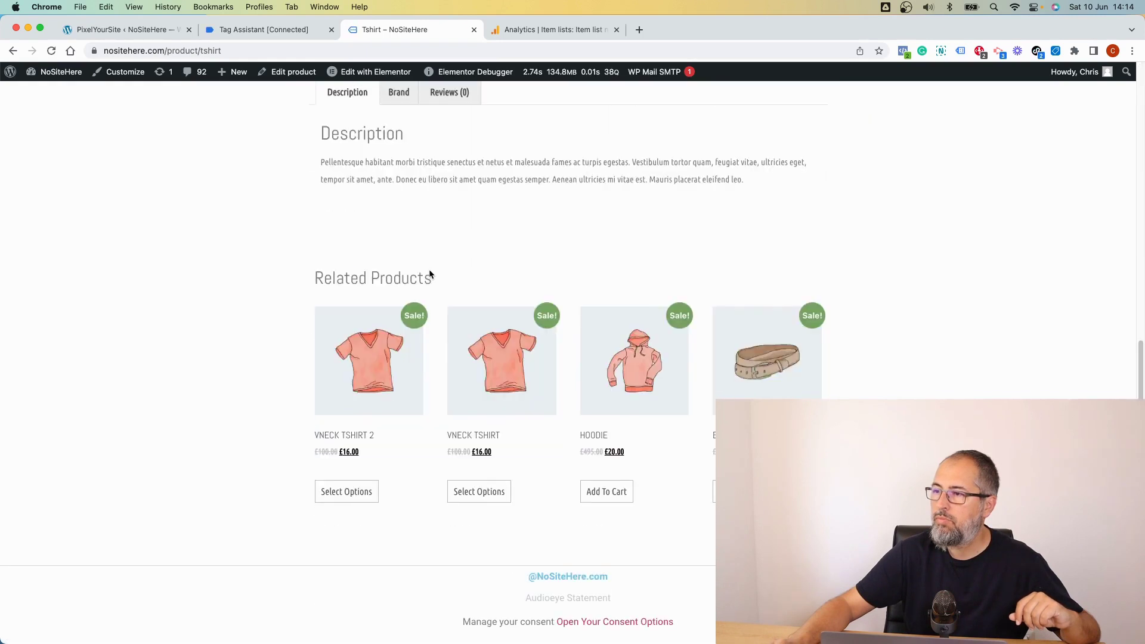
left_click(376, 340)
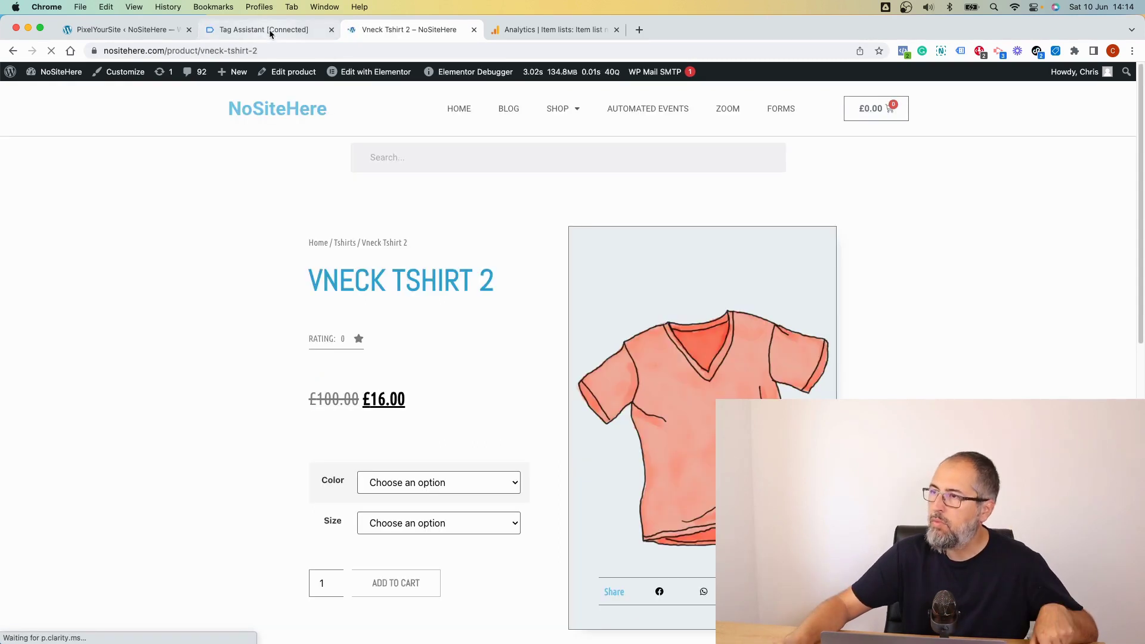
left_click(270, 30)
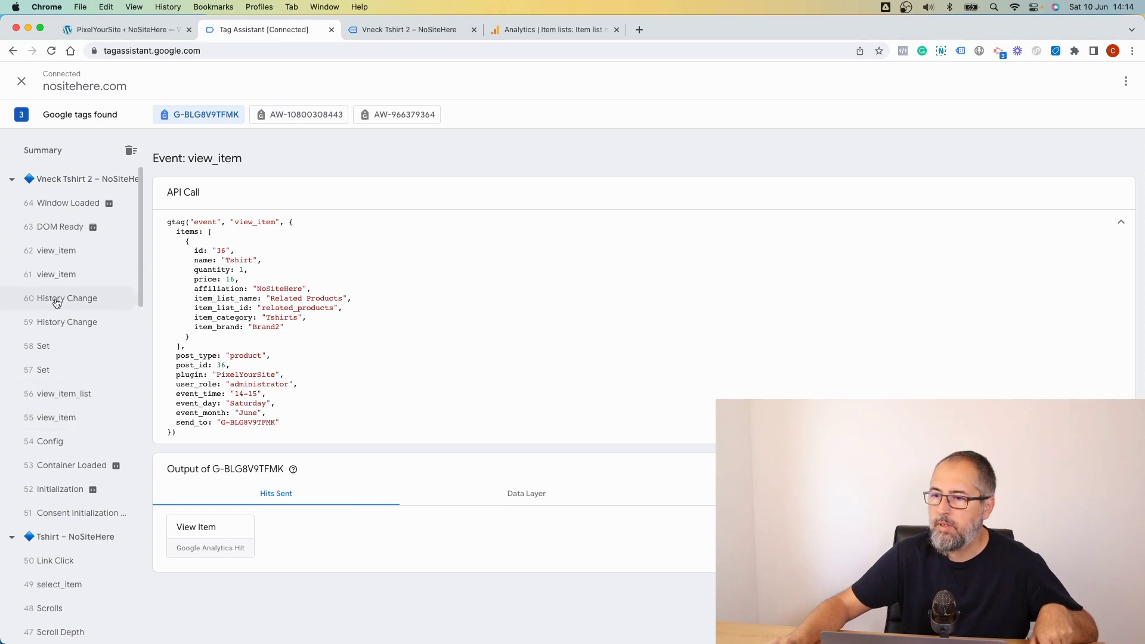
Step: Compare the Vneck Tshirt 2 view_item event's item_list_name 'Related Products - Tshirt' with the product page, then open Analytics
left_click(68, 418)
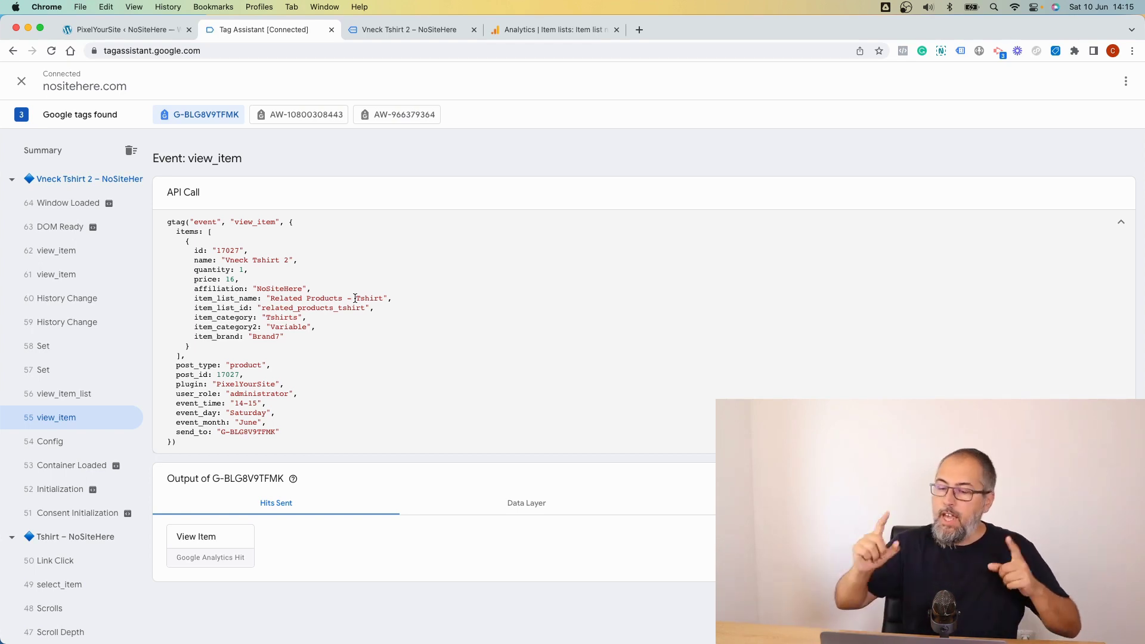
left_click(406, 37)
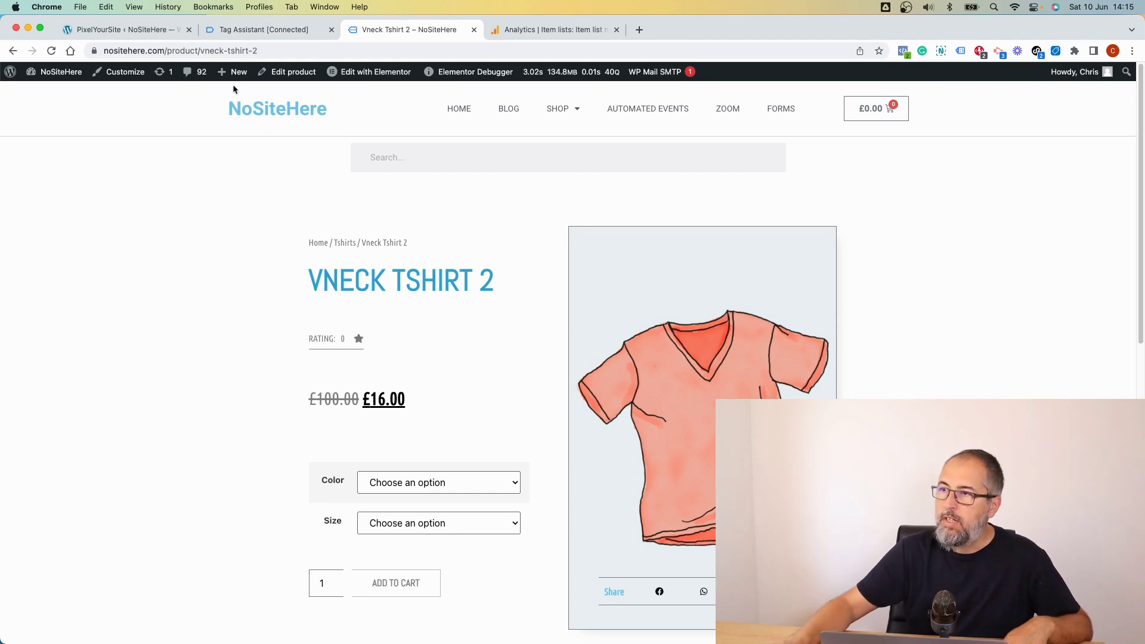
left_click(243, 29)
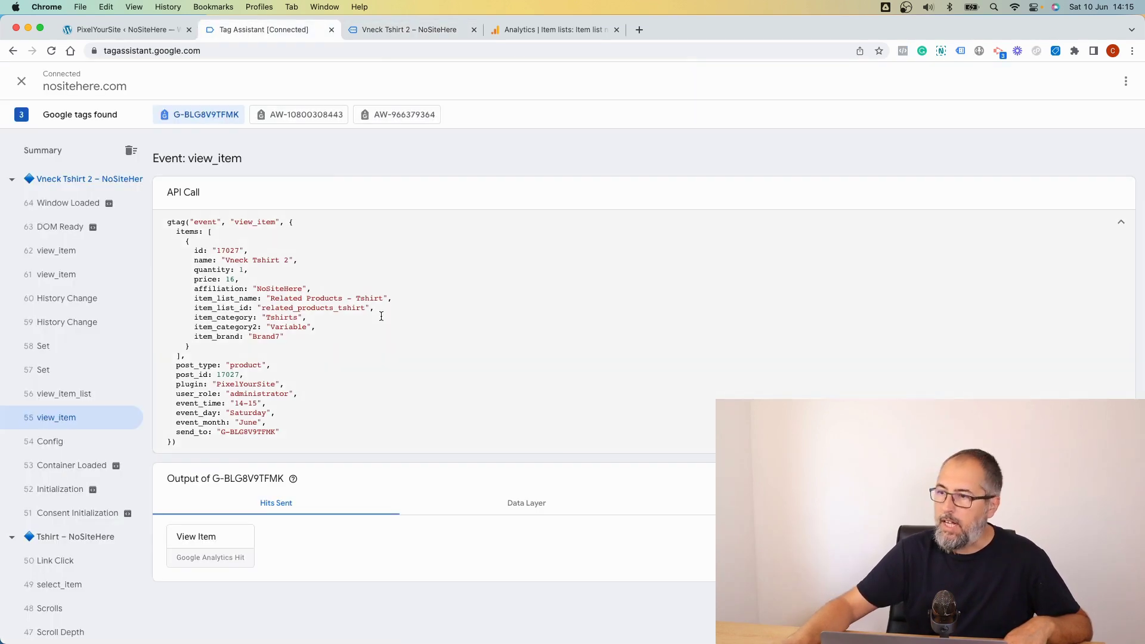
left_click(409, 30)
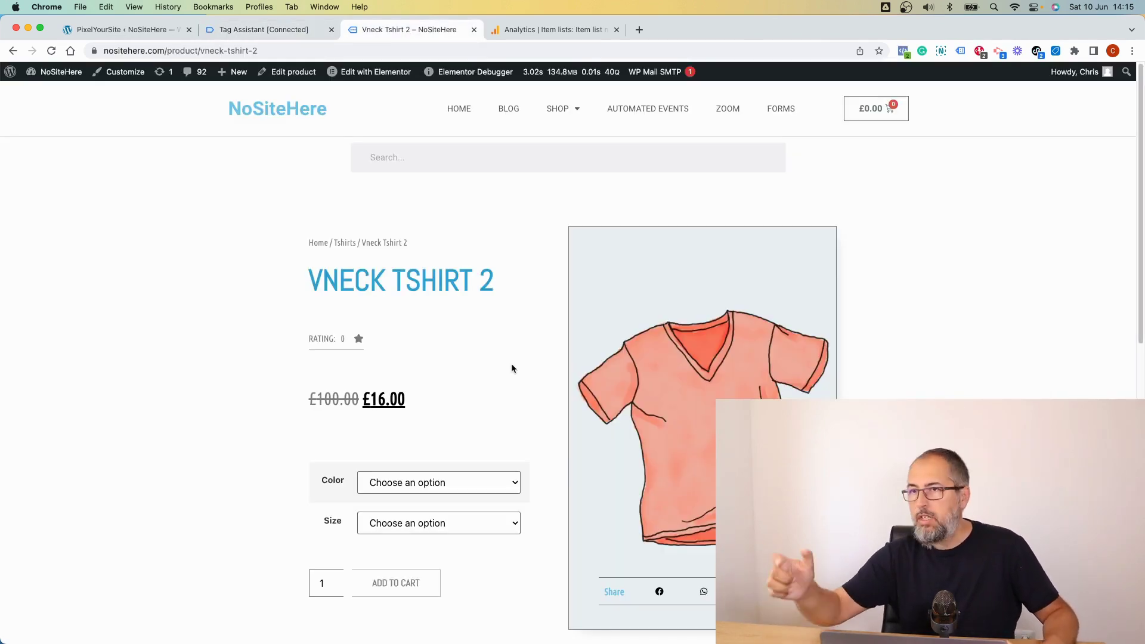
left_click(568, 30)
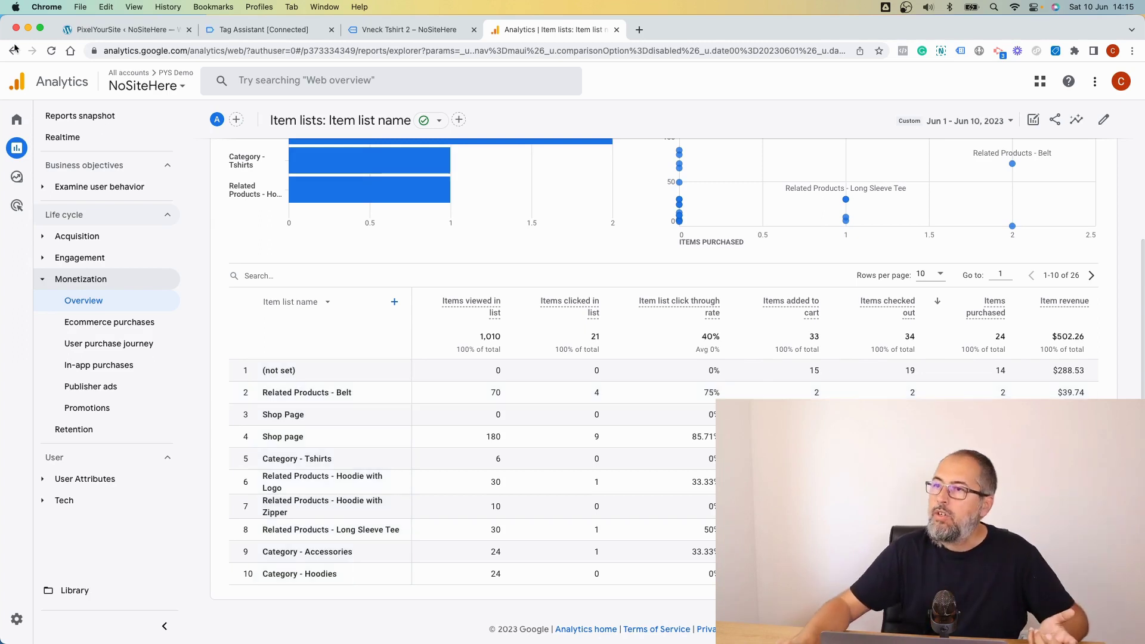
Step: Review PixelYourSite's product list performance options, including list-name tracking, then return to the Analytics Item lists report
left_click(109, 28)
scroll(282, 310, "down", 20)
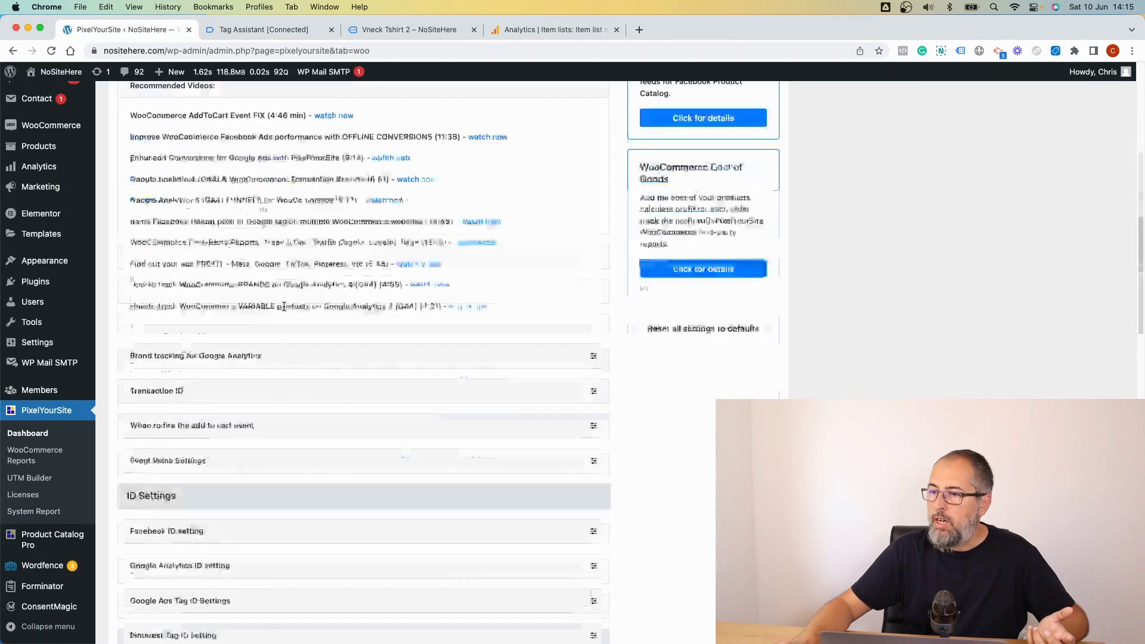
left_click(594, 495)
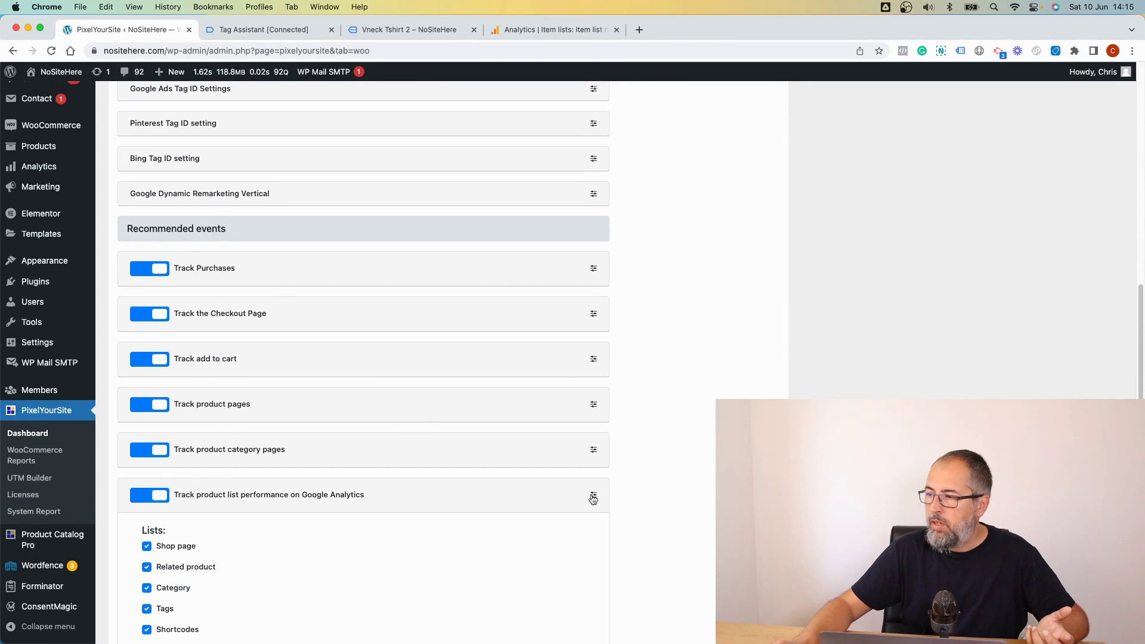
scroll(465, 434, "down", 4)
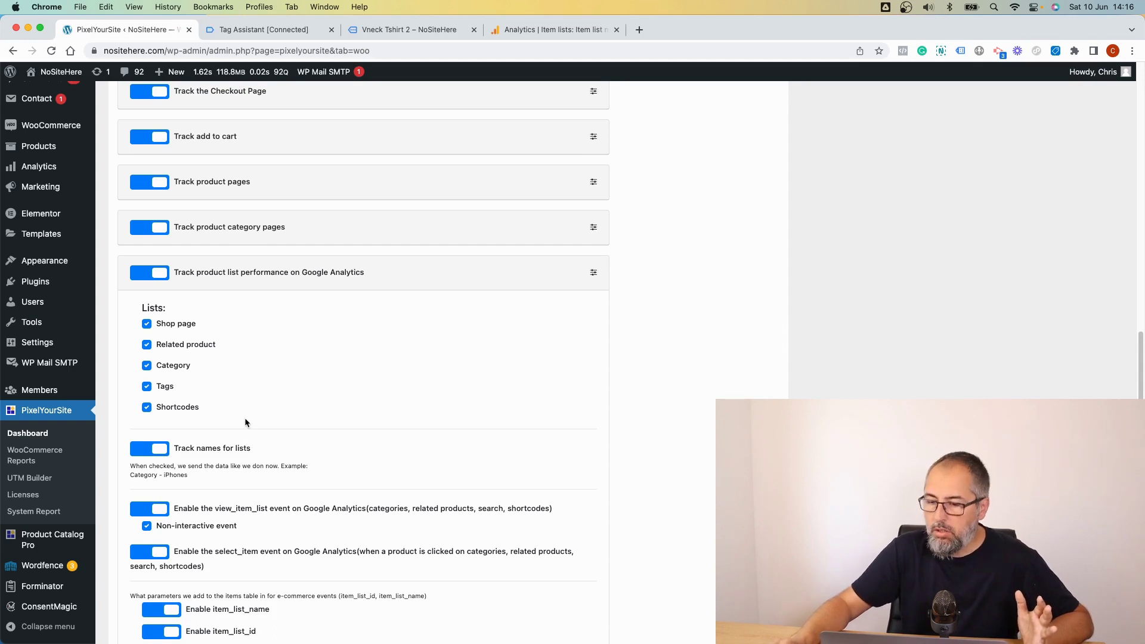
left_click(595, 28)
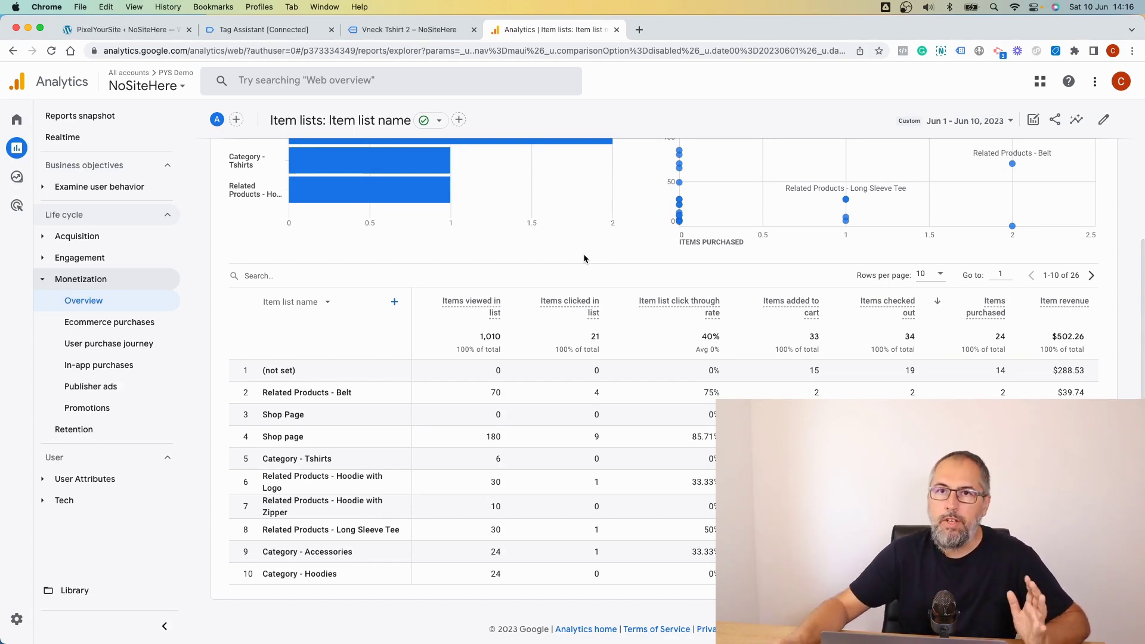
Step: Go back to the PixelYourSite WooCommerce settings showing all five product lists with list-name tracking enabled
left_click(140, 31)
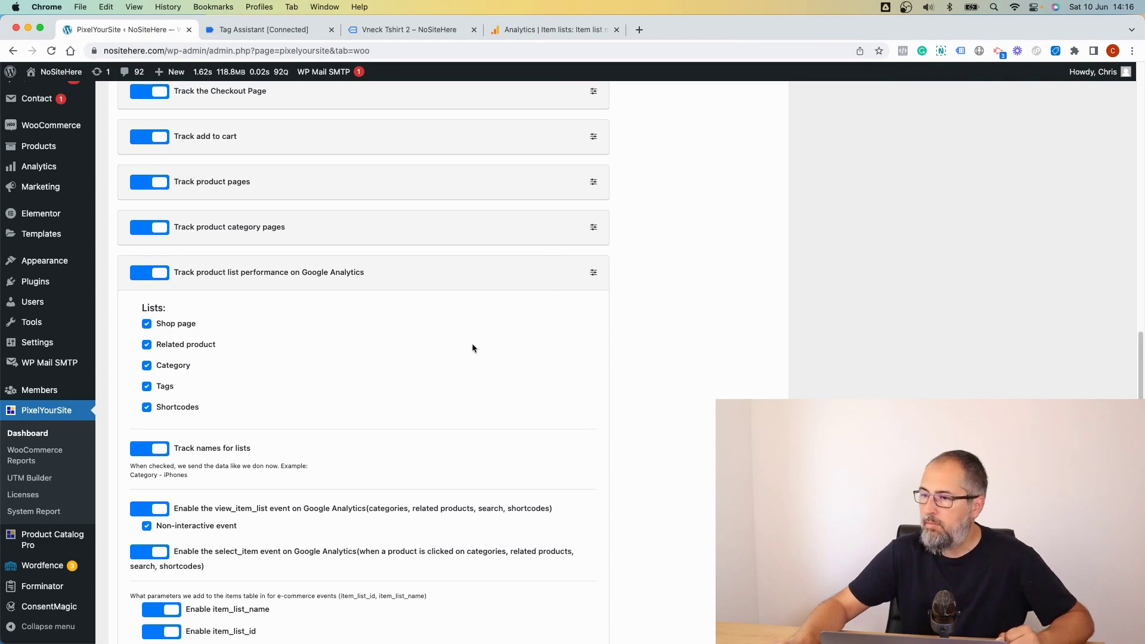
Step: Show the storefront's Vneck Tshirt 2 product page scrolled down to its Related Products list
scroll(445, 348, "down", 1)
scroll(445, 352, "down", 1)
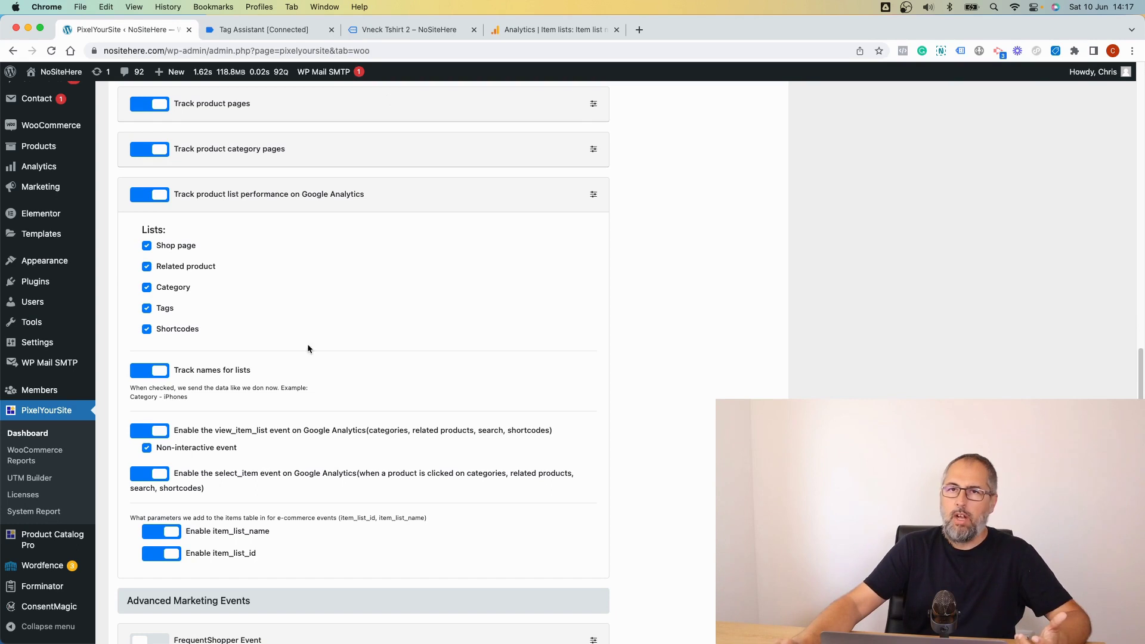
left_click(388, 41)
scroll(489, 332, "down", 10)
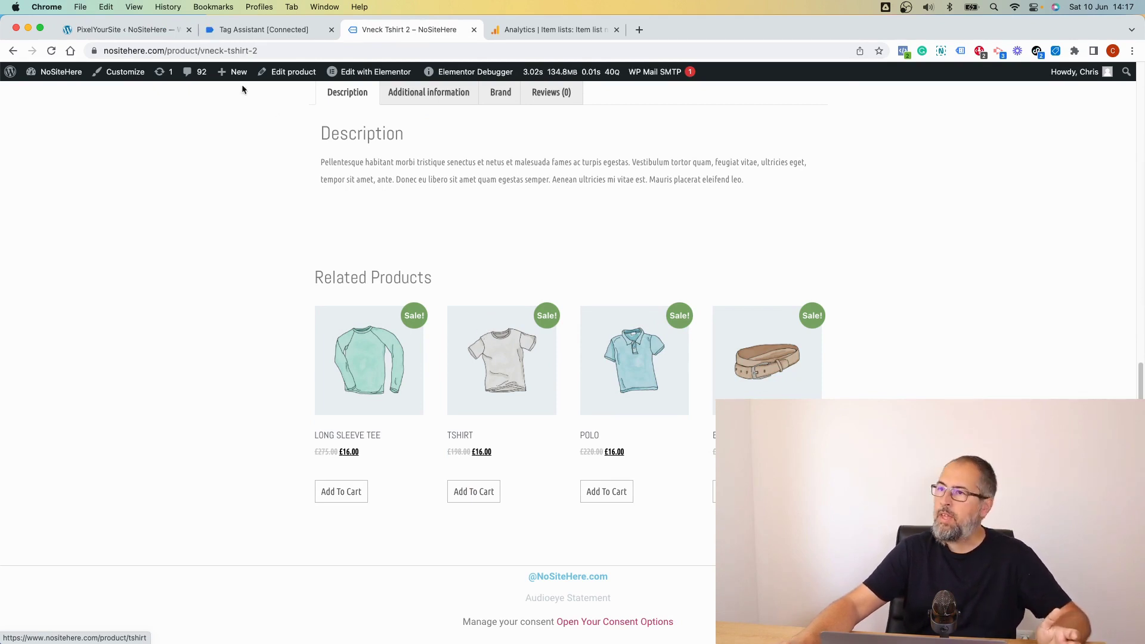
Step: Check the latest Vneck Tshirt 2 view_item event in Tag Assistant, then return to PixelYourSite's list tracking settings
left_click(236, 33)
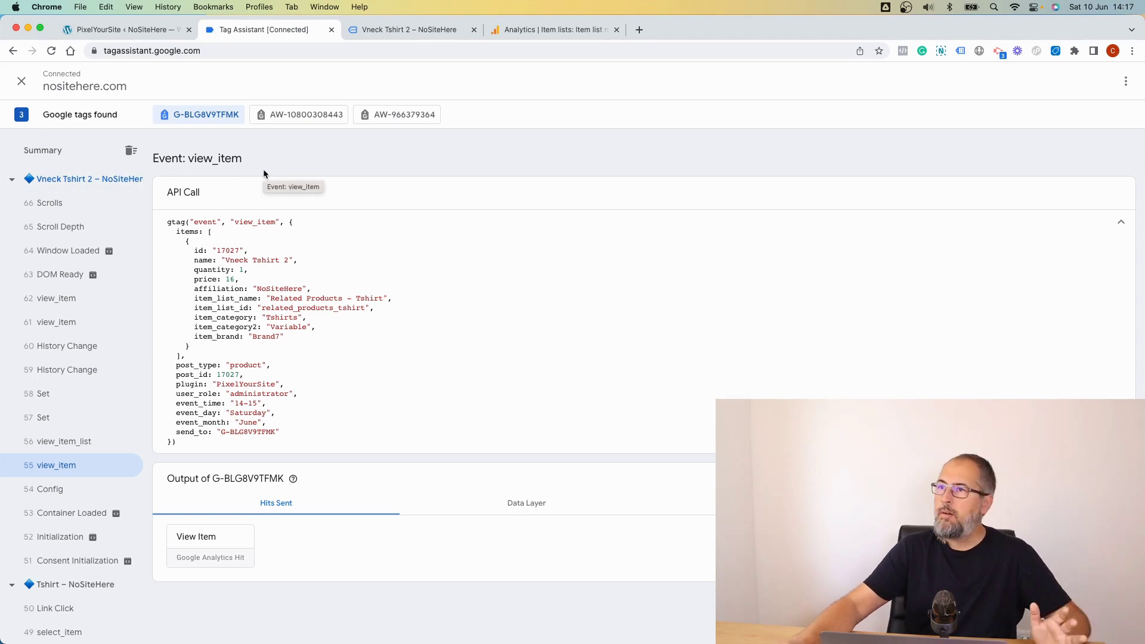
left_click(130, 35)
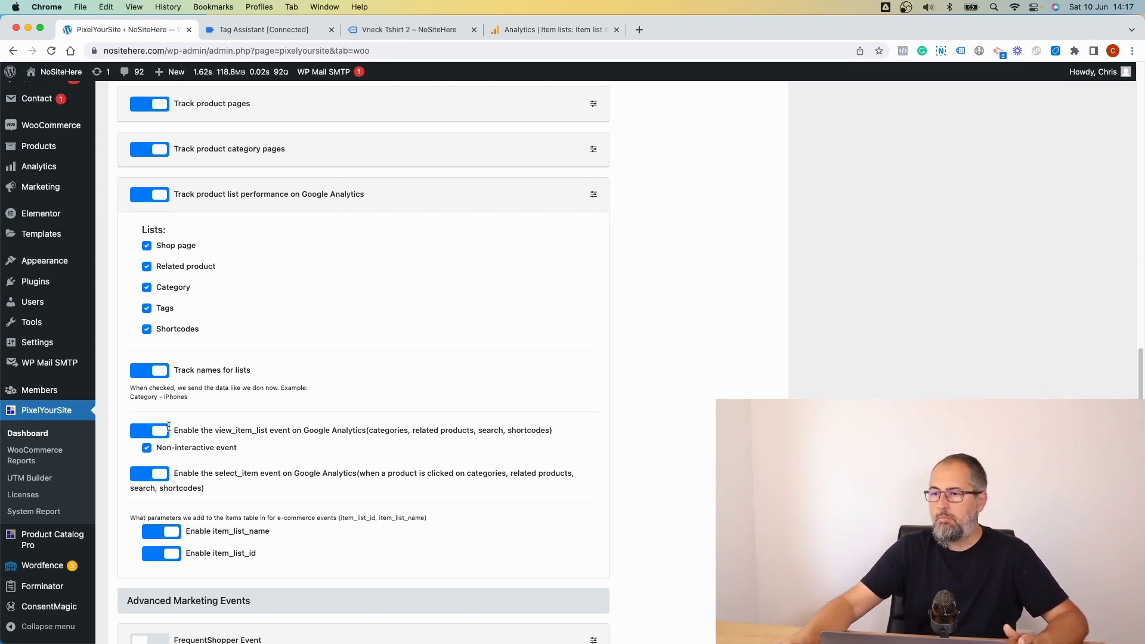
left_click(147, 434)
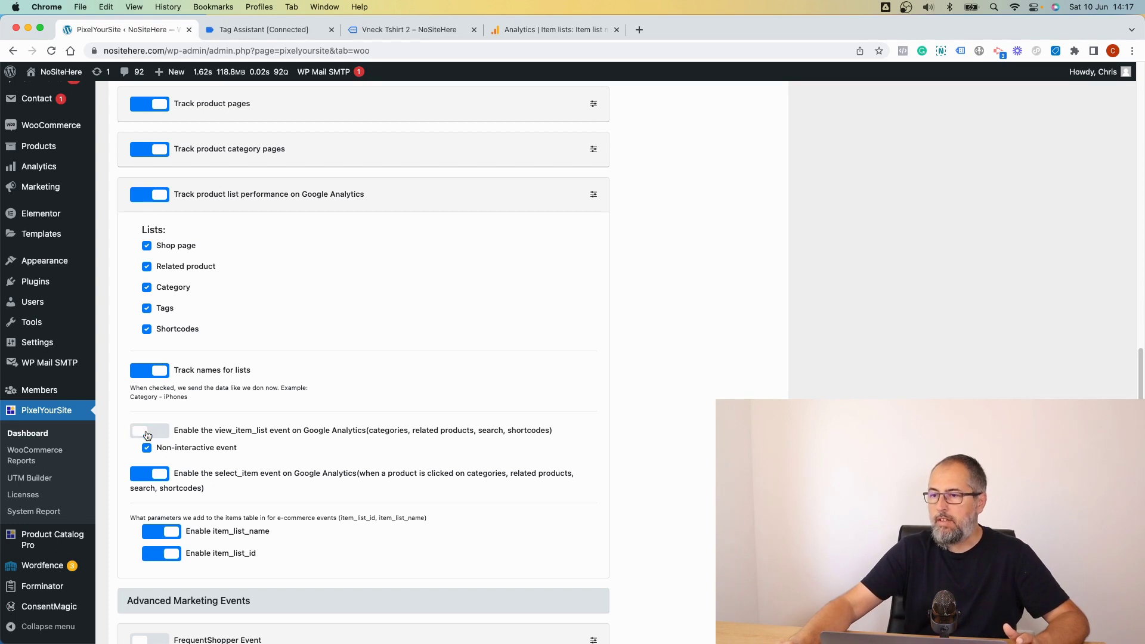
left_click(147, 434)
left_click(149, 475)
left_click(149, 476)
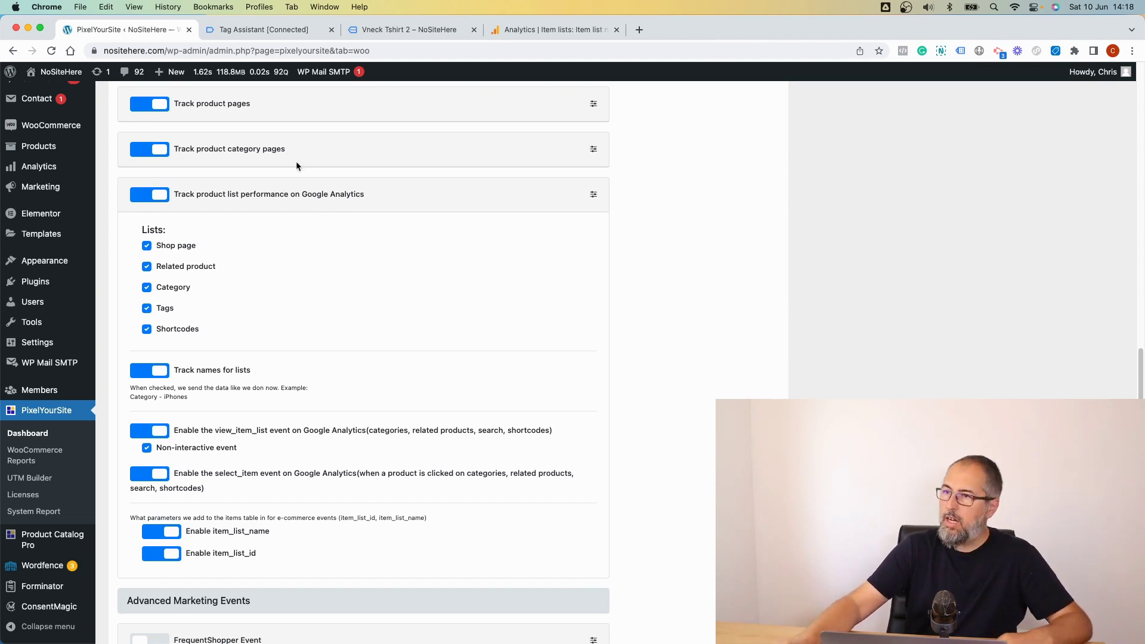
scroll(359, 220, "up", 20)
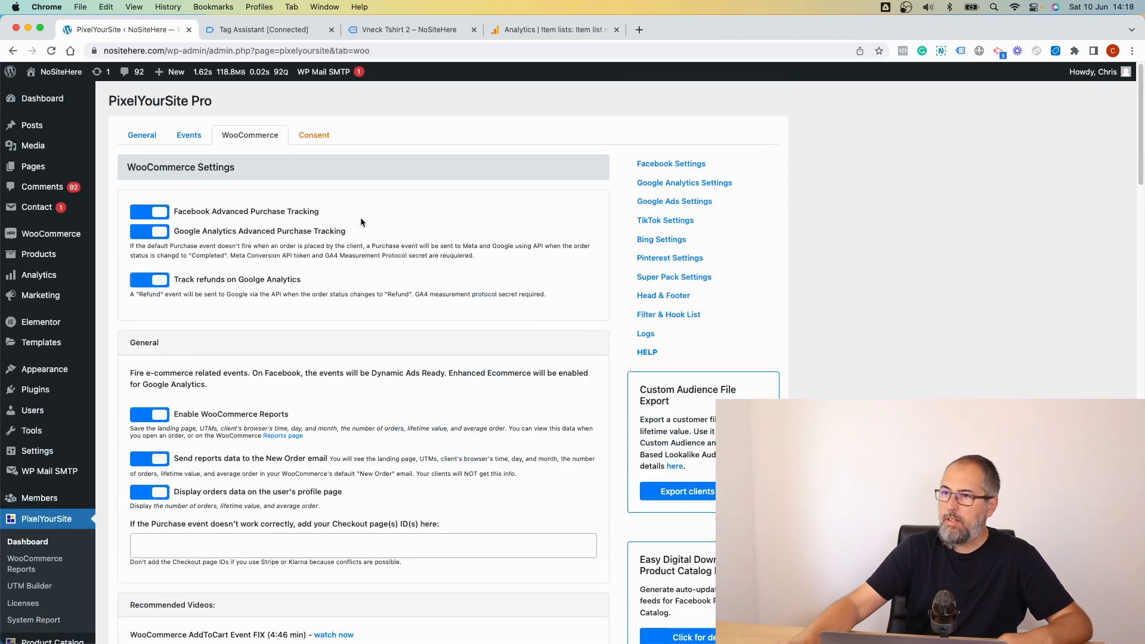